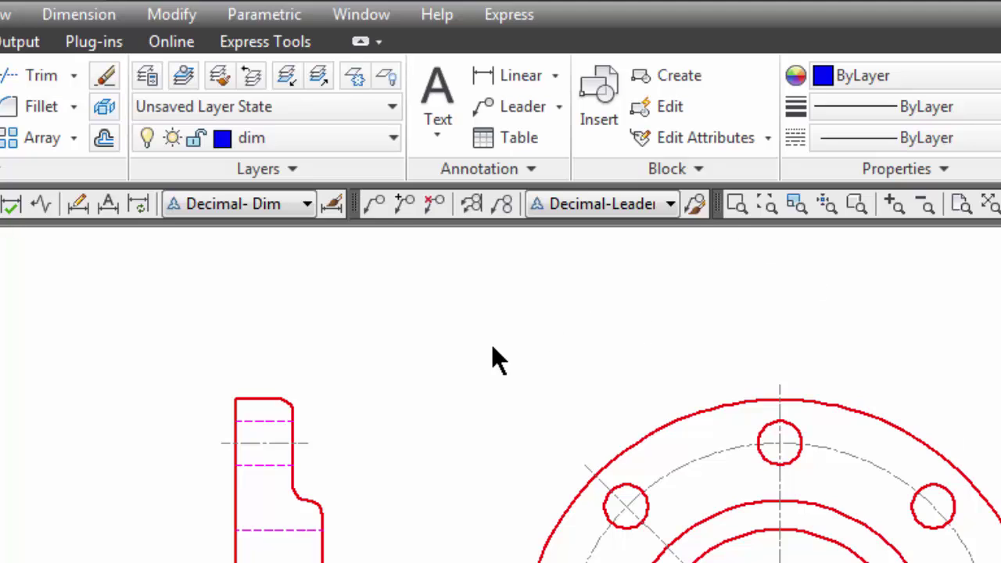
Pin the expanded Annotation panel and open the Dimension Style Manager showing Decimal- Dim
click(530, 169)
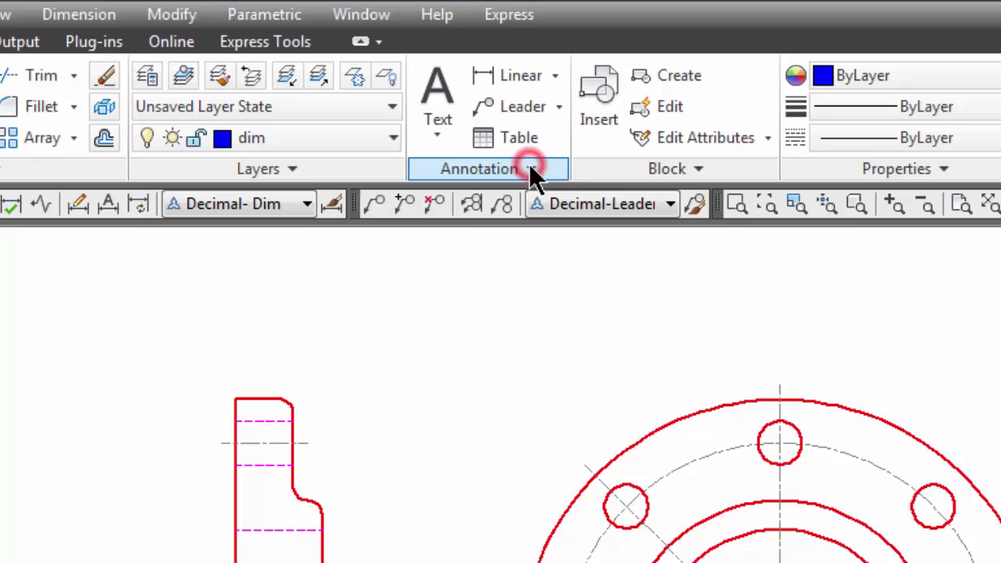
click(529, 170)
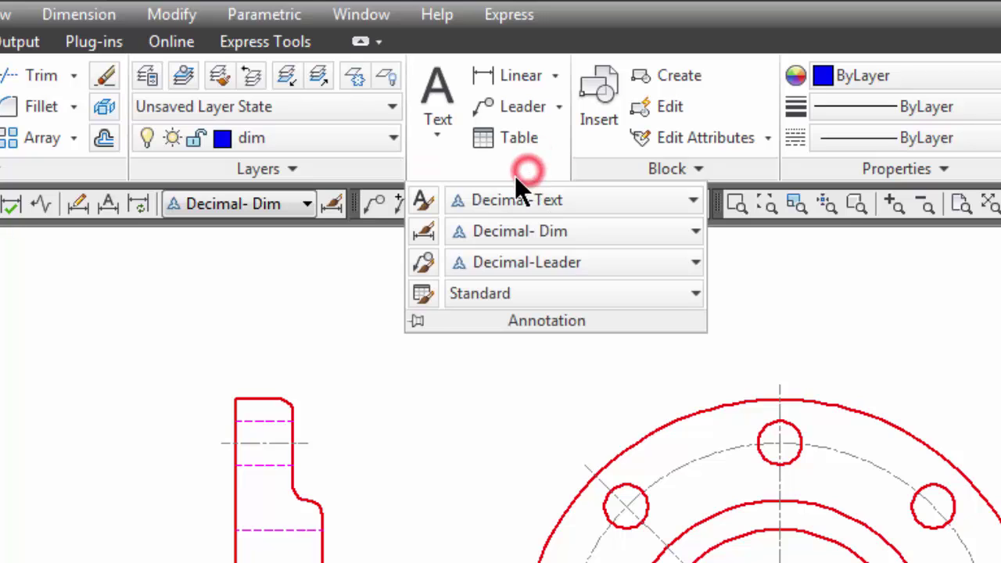
click(417, 319)
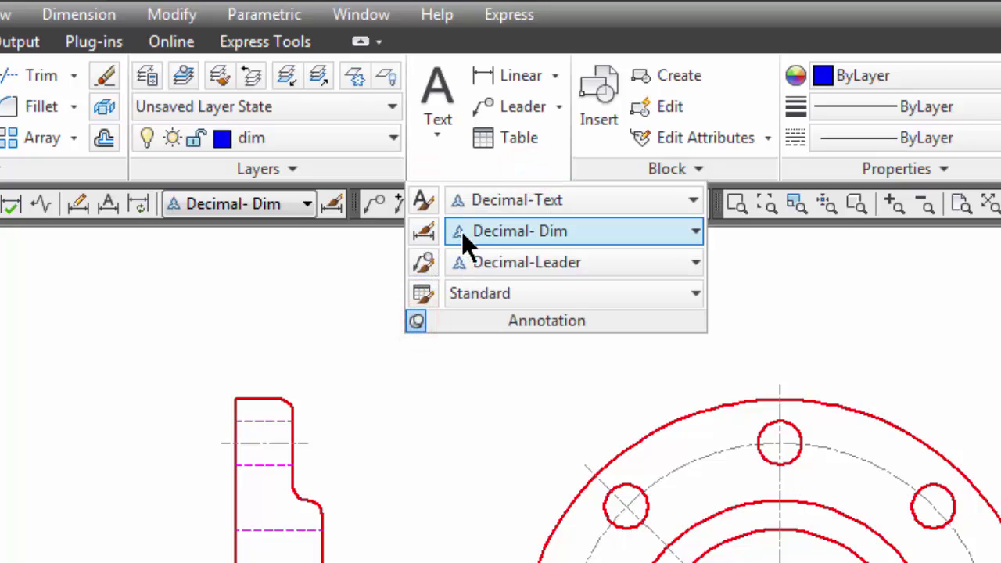
click(423, 233)
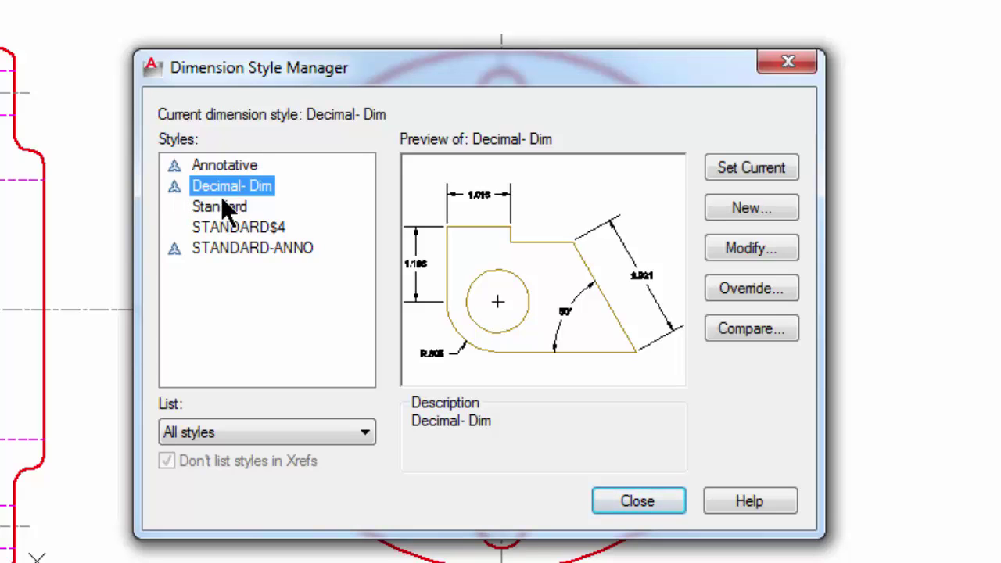
Confirm Decimal- Dim is annotative with .100 text height and .125 arrow size, then accept it
click(730, 249)
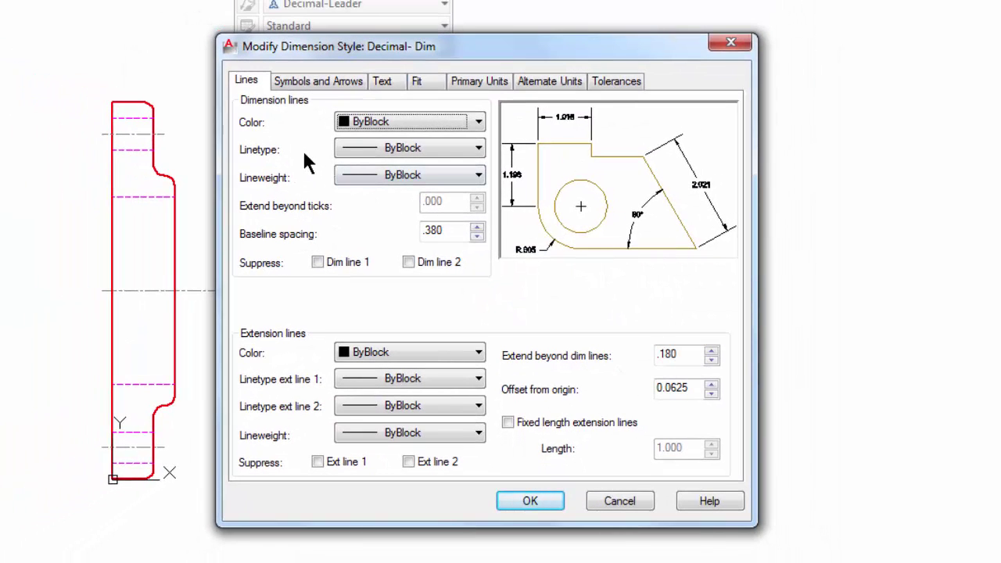
click(426, 83)
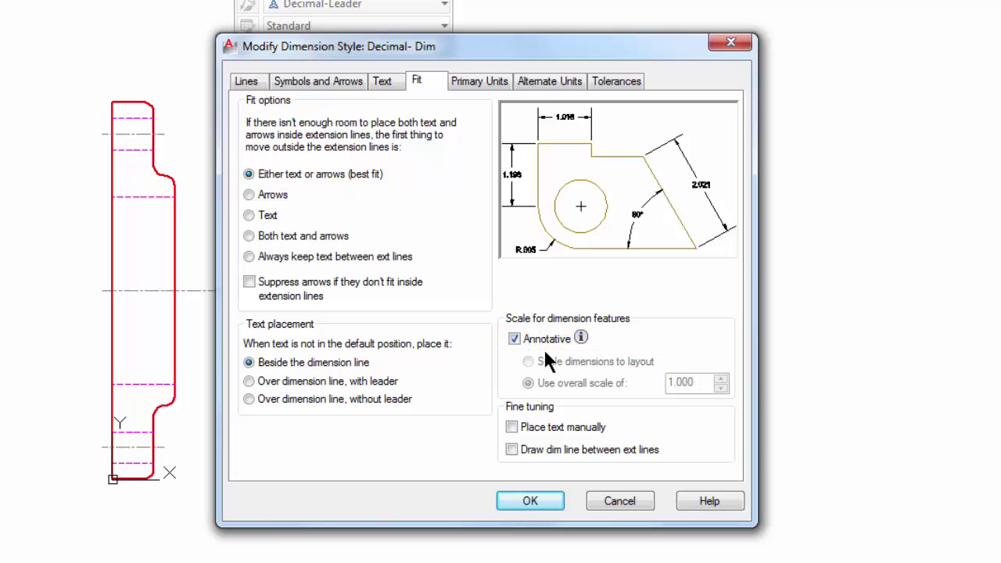
click(383, 82)
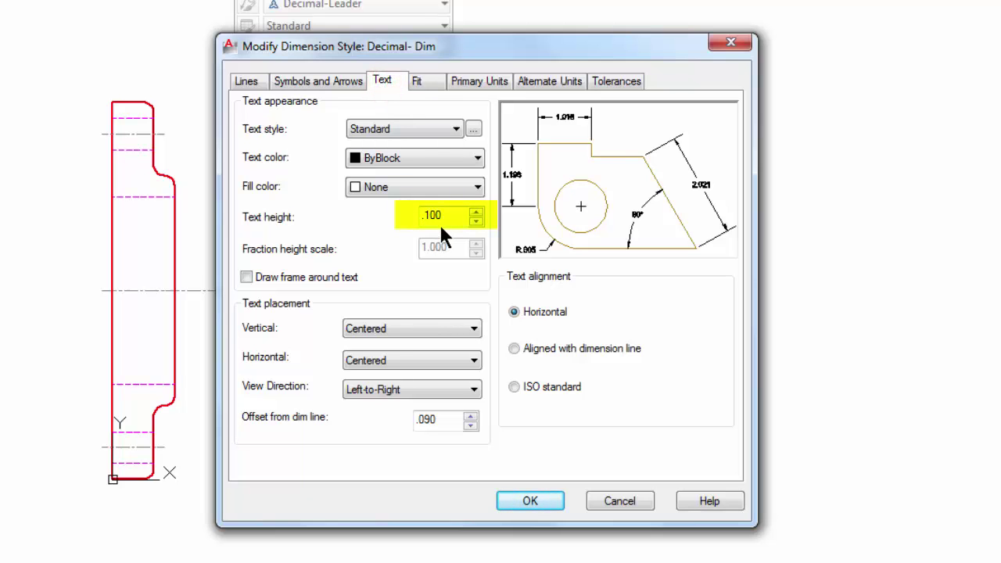
click(336, 81)
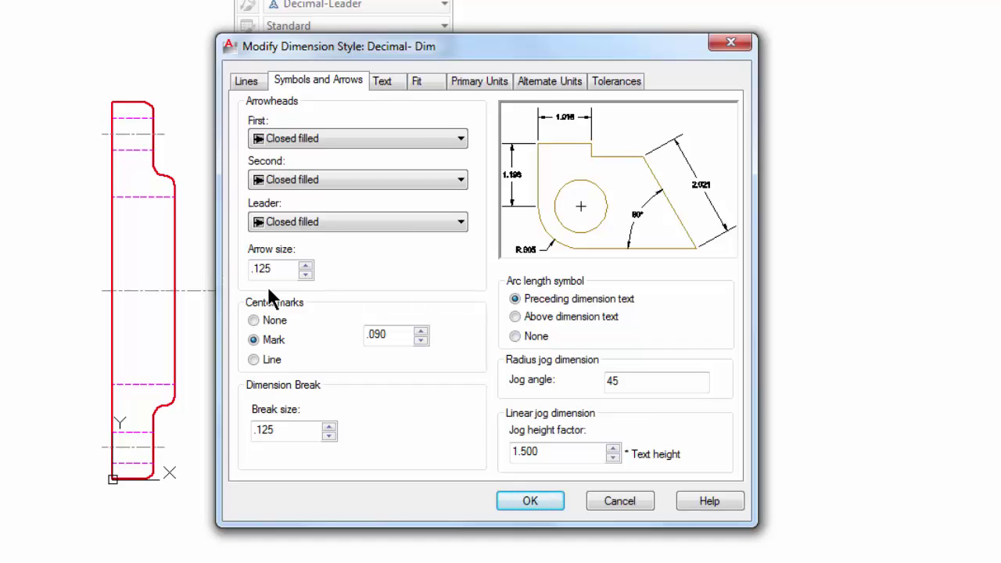
click(379, 85)
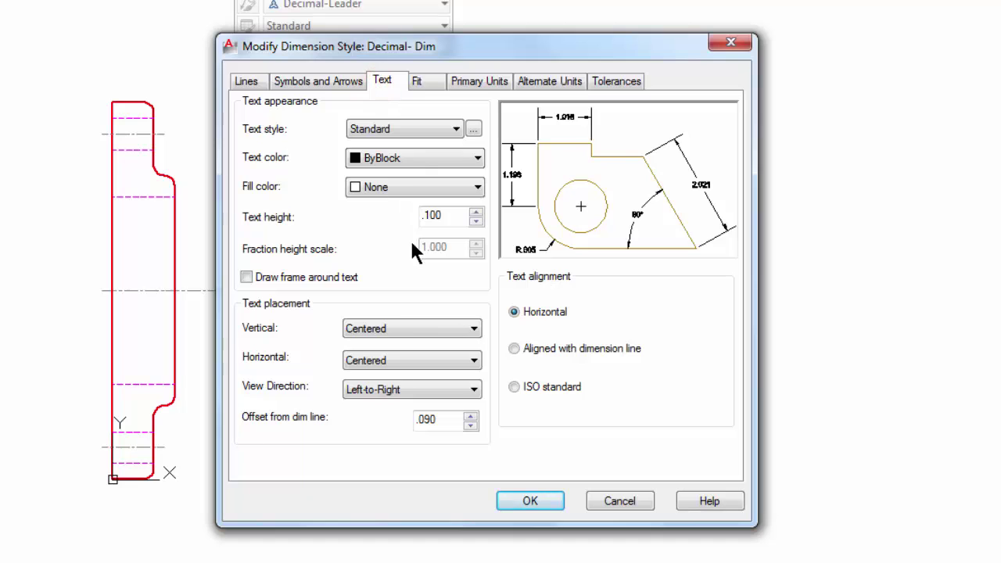
click(322, 81)
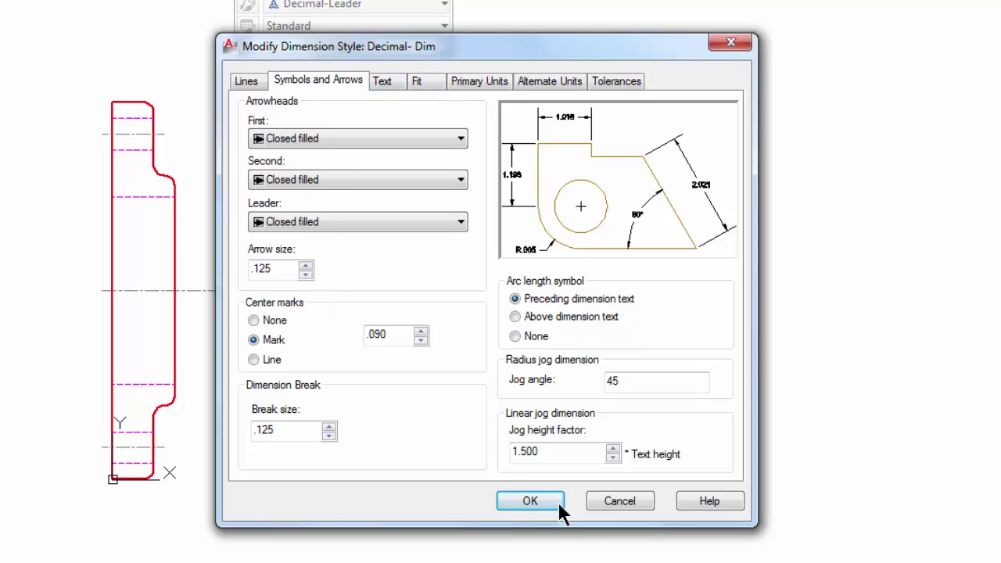
click(520, 498)
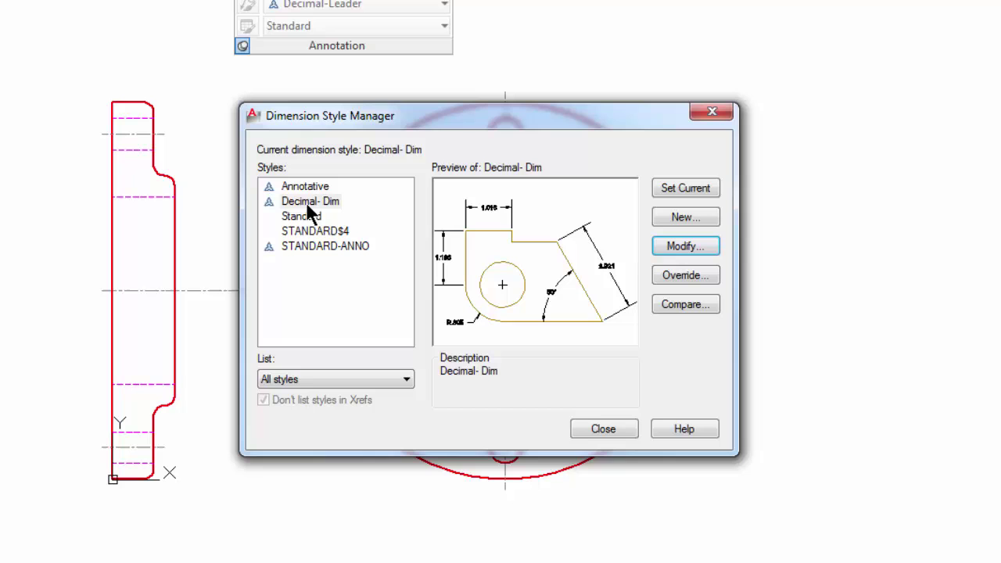
Set Decimal- Dim current, close the style manager, and let the Annotation panel collapse
click(697, 190)
click(608, 428)
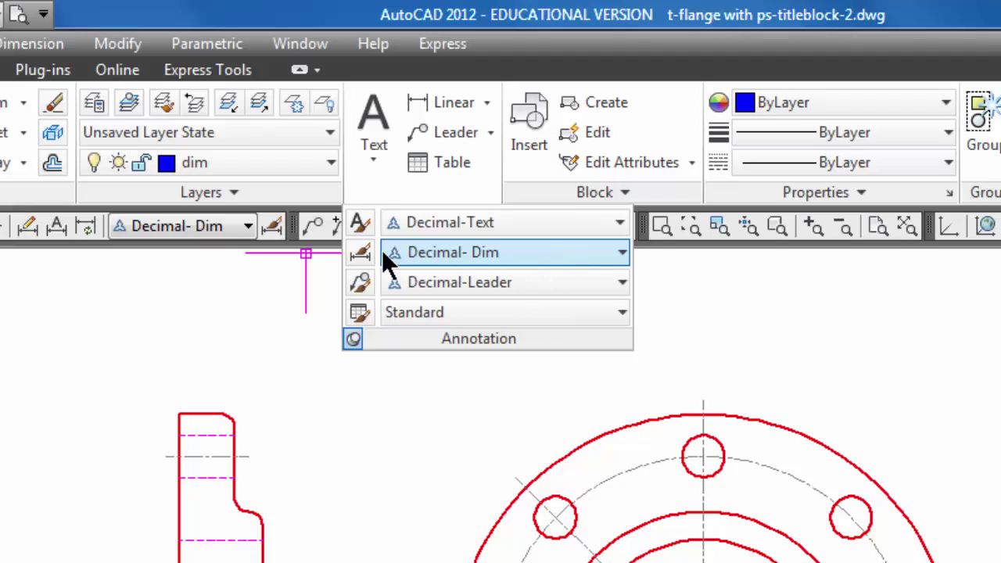
click(352, 338)
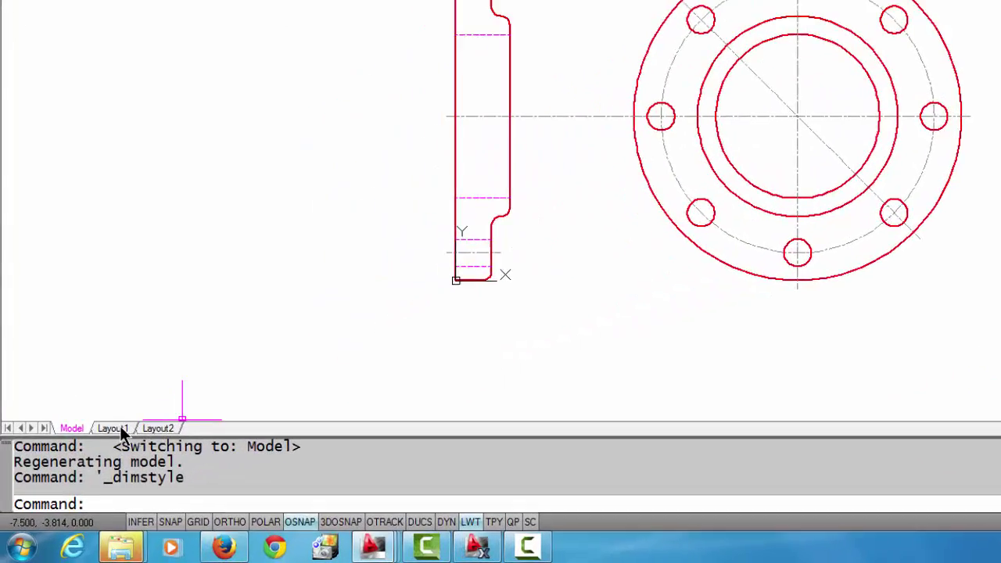
On Layout1, scale the flange viewport to 1:2 after trying 1:1, then return to paper space
click(121, 430)
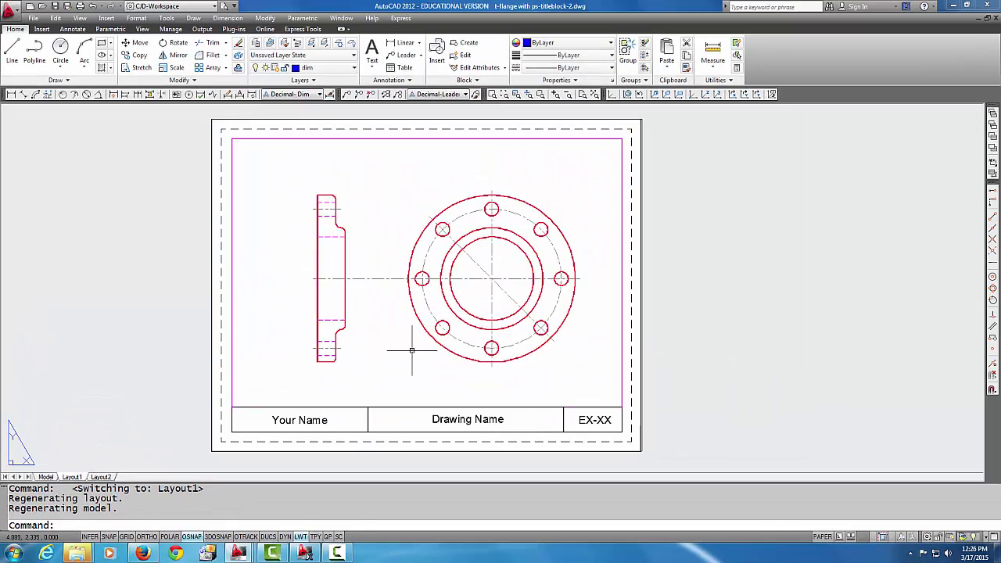
double_click(409, 349)
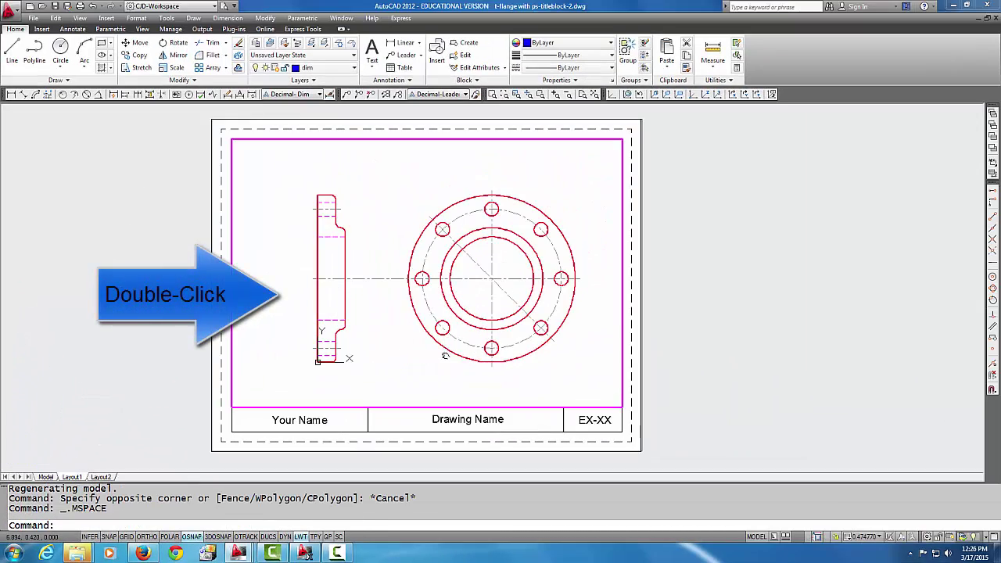
middle_drag(443, 354, 421, 351)
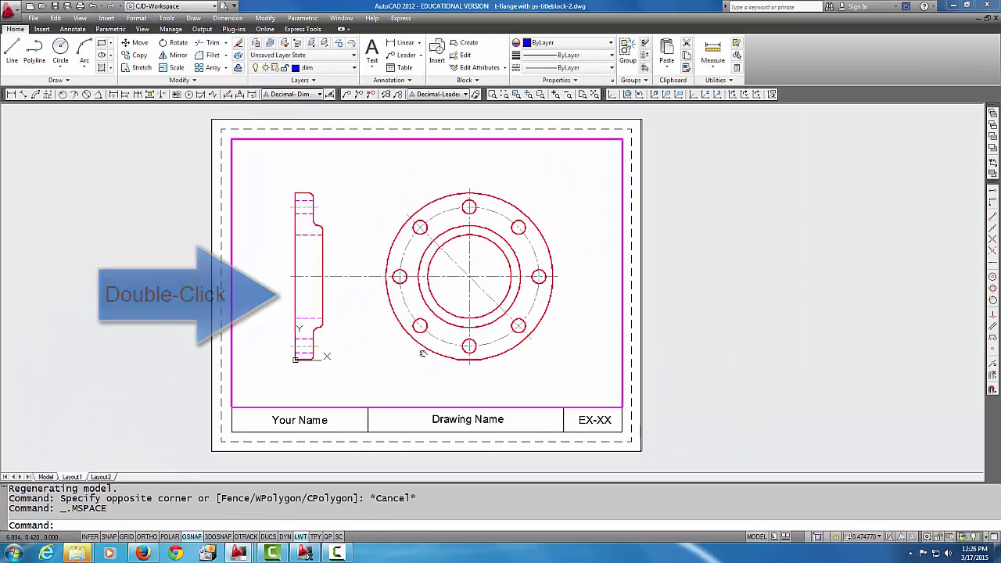
click(870, 533)
click(859, 130)
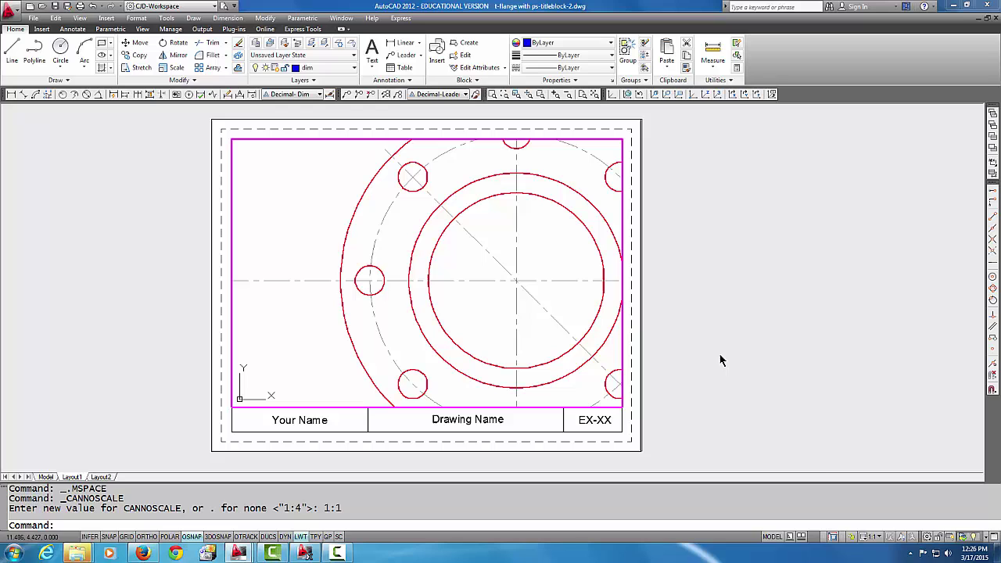
click(870, 536)
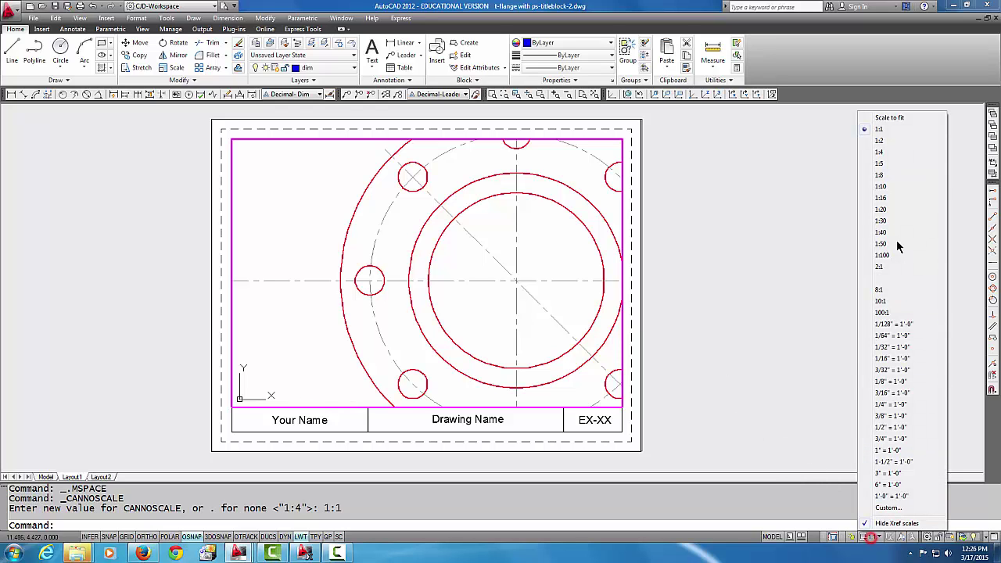
click(890, 142)
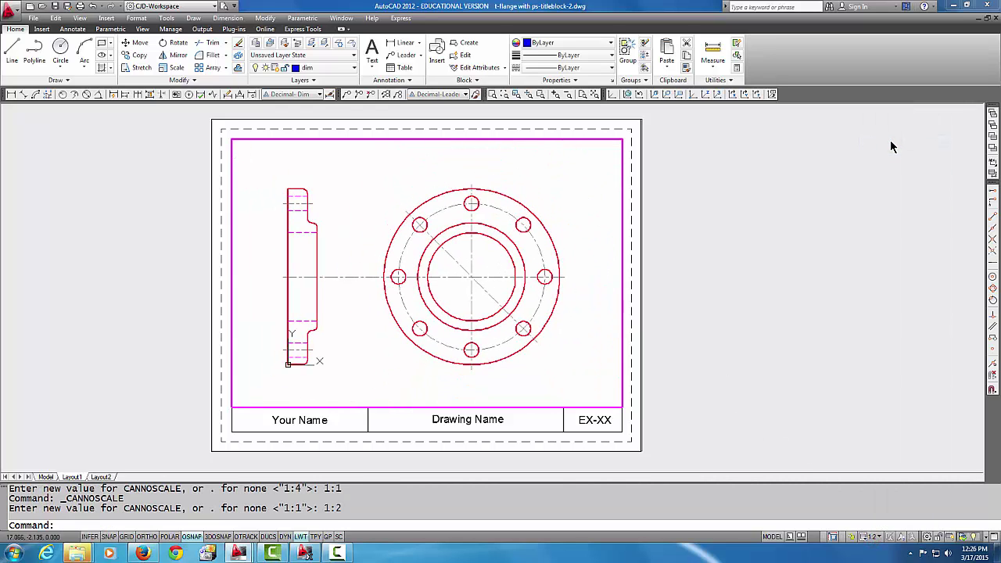
middle_drag(388, 318, 395, 316)
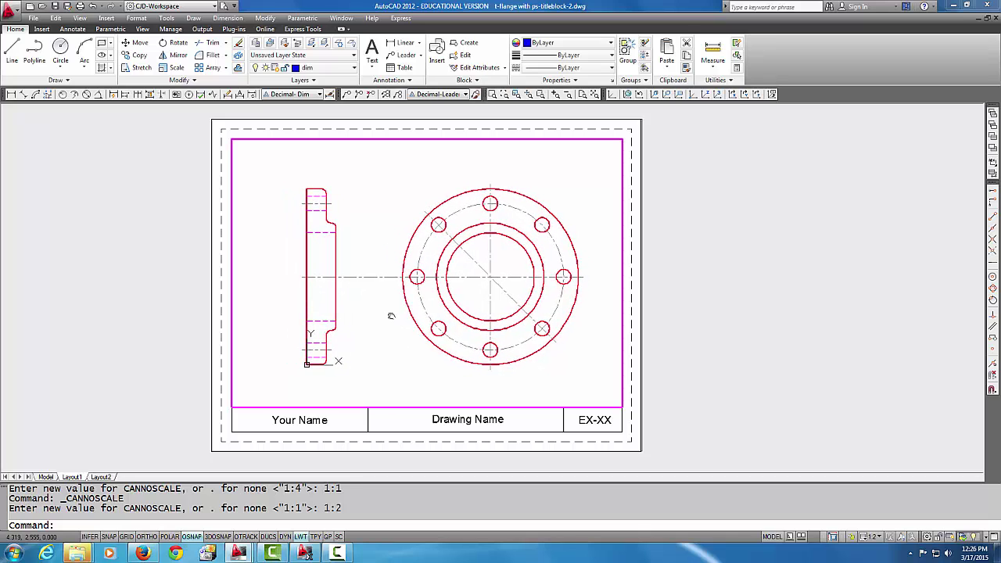
double_click(661, 288)
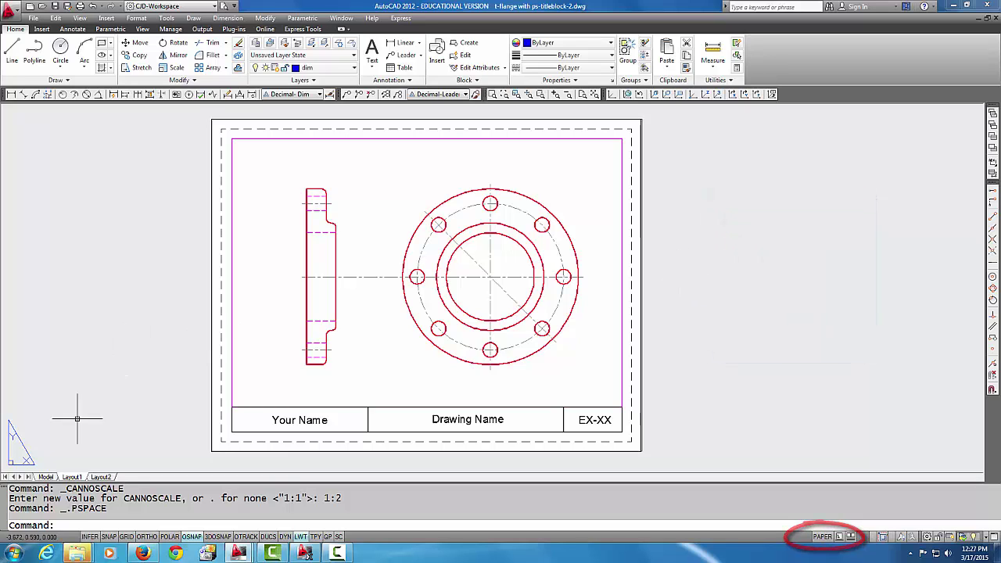
In the Model tab, choose 1:2 from the status-bar Annotation Scale list to match the viewport
click(46, 478)
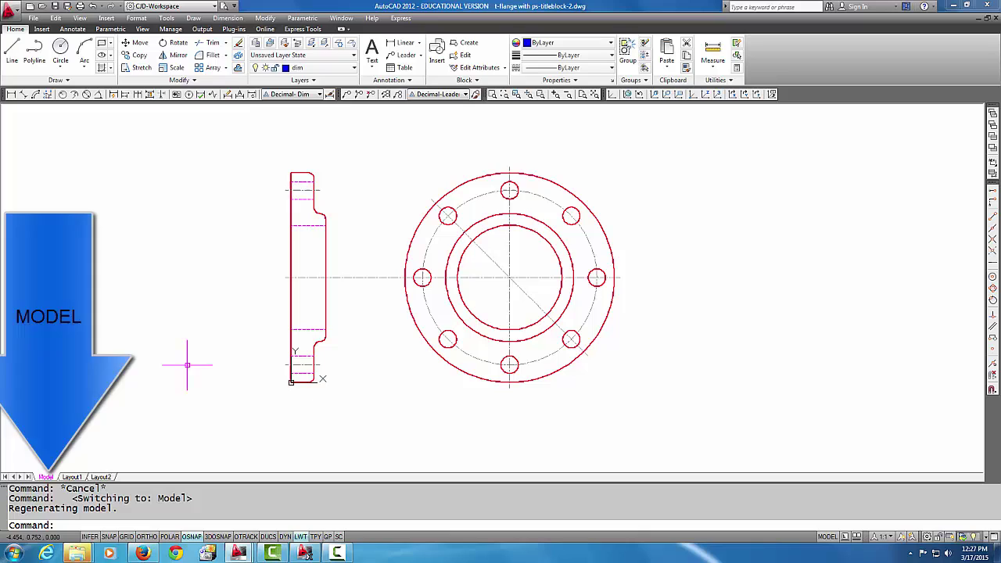
middle_drag(459, 420, 433, 427)
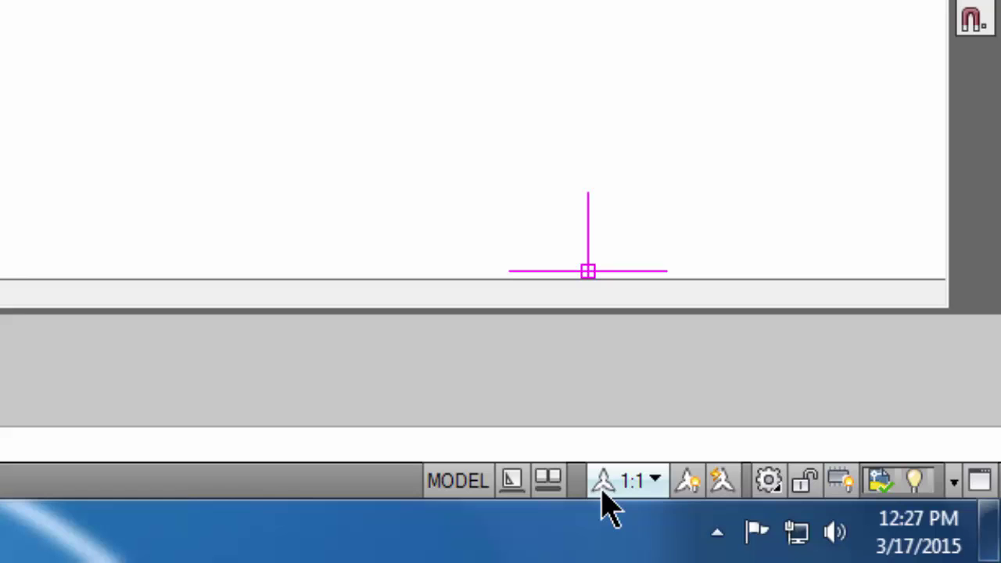
click(655, 481)
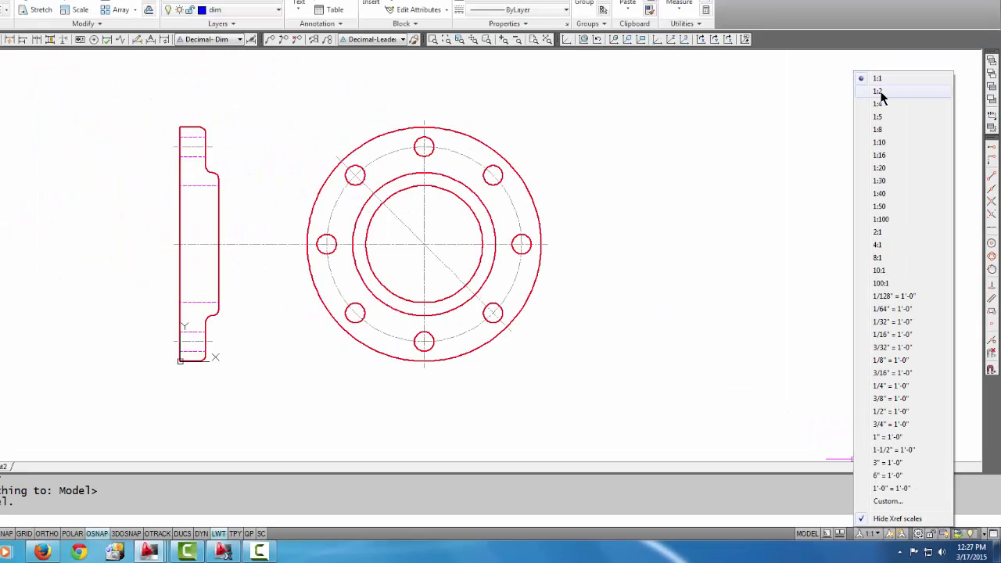
click(878, 91)
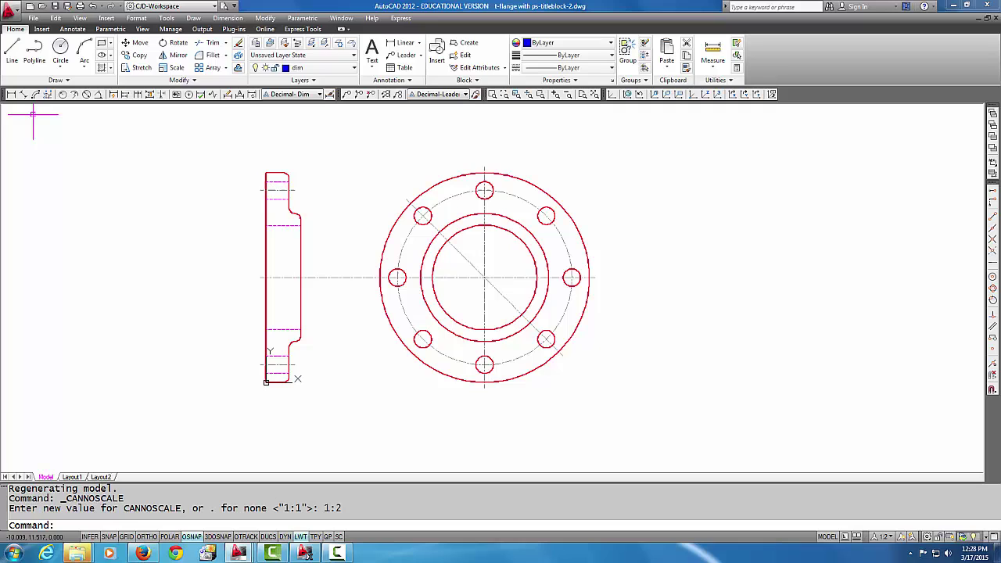
Add linear dimensions to the side view: 9.000 height on the left and 1.000 thickness below
click(11, 94)
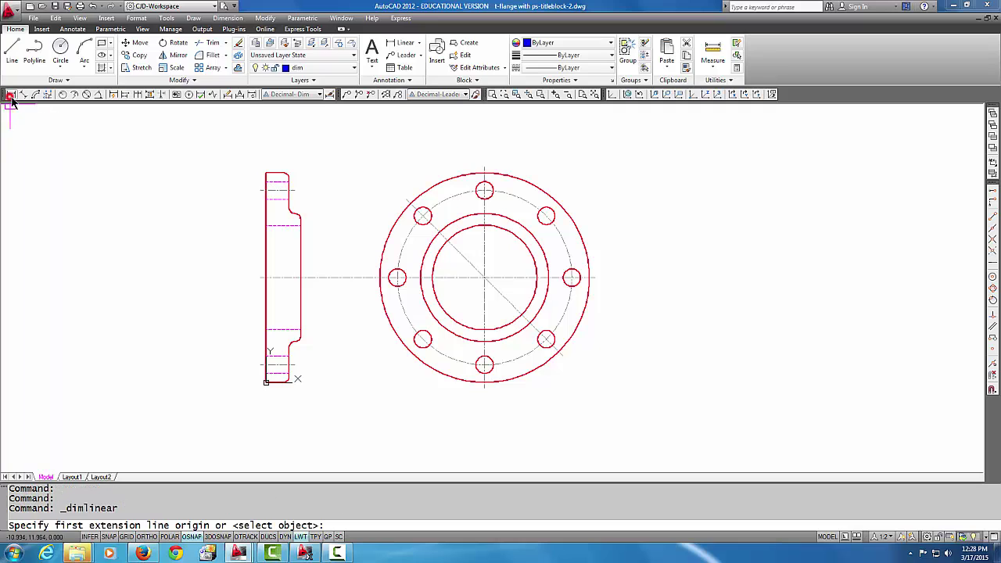
click(264, 172)
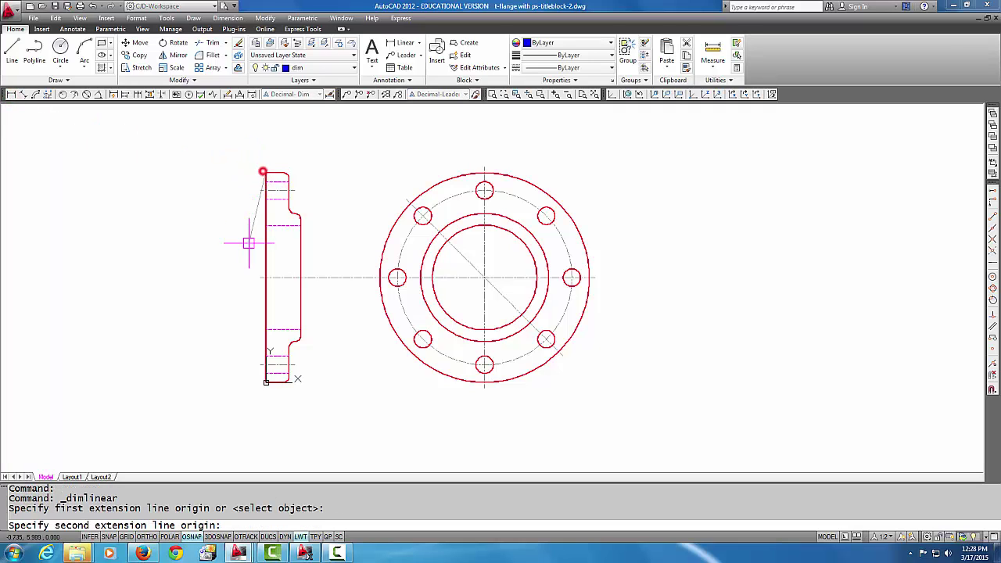
click(265, 379)
click(240, 304)
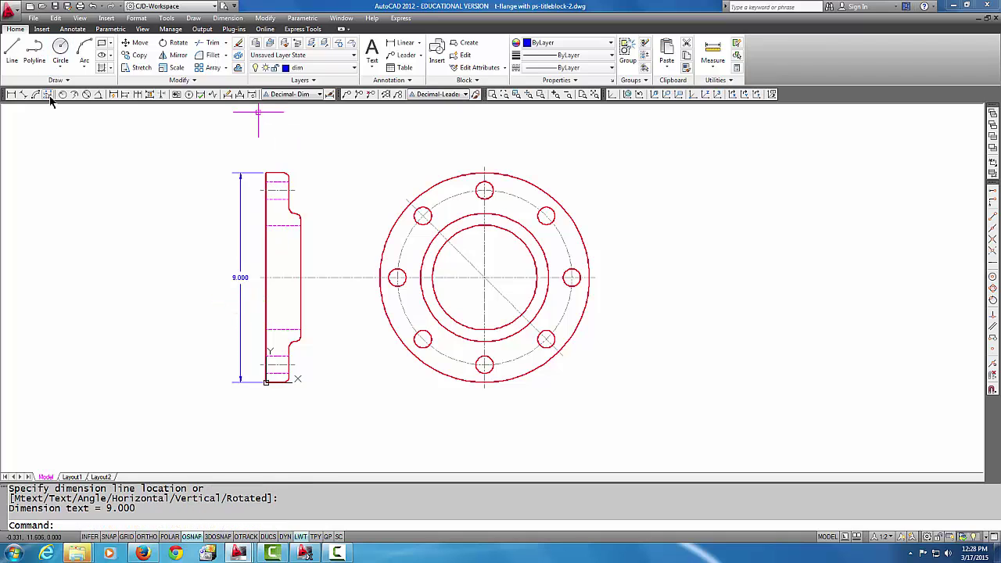
click(82, 94)
click(266, 382)
click(289, 377)
click(275, 399)
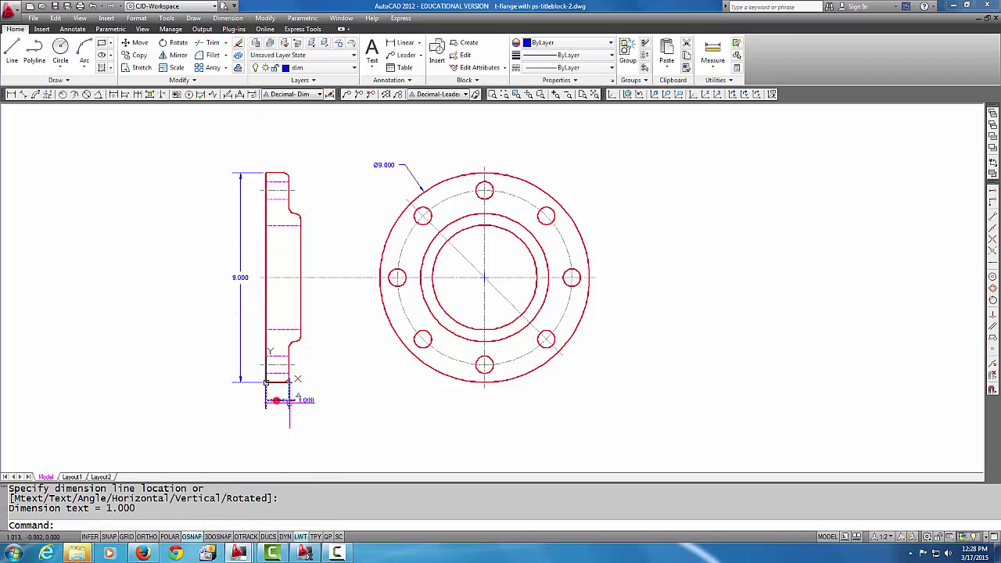
mouse_move(369, 383)
middle_down()
mouse_move(412, 375)
mouse_move(408, 396)
middle_up()
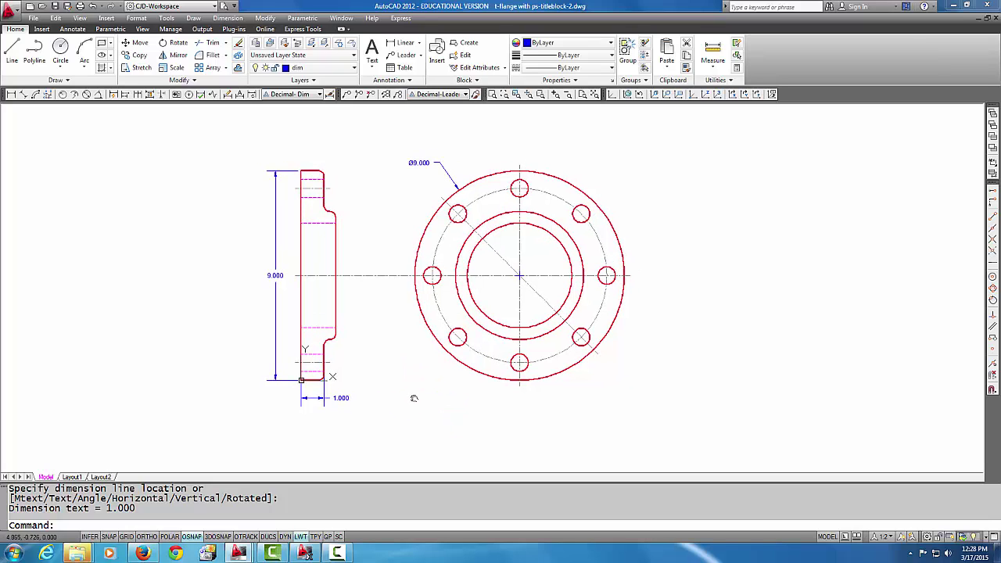
On Layout1, nudge the dimensioned flange slightly inside the viewport and return to paper space
click(74, 476)
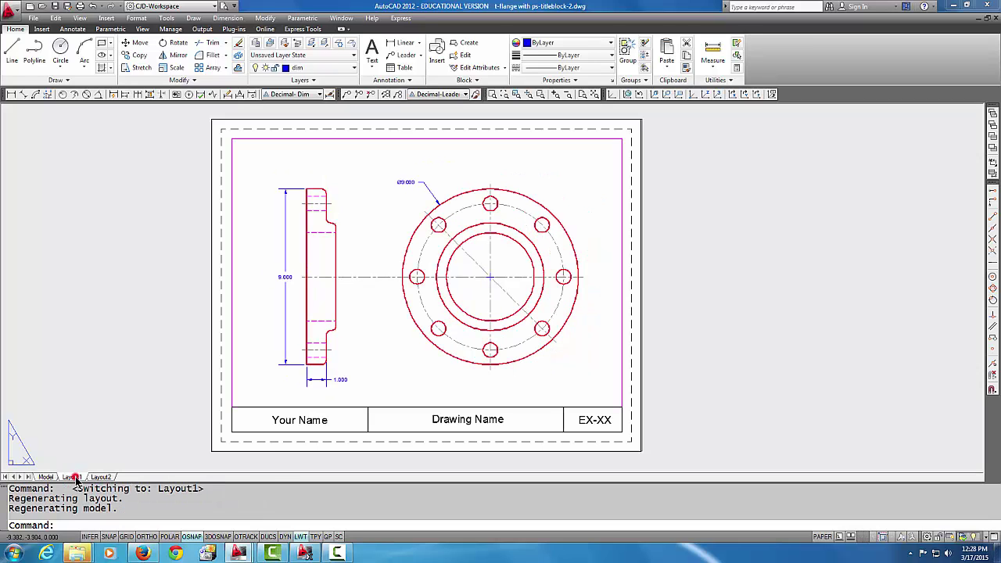
double_click(396, 359)
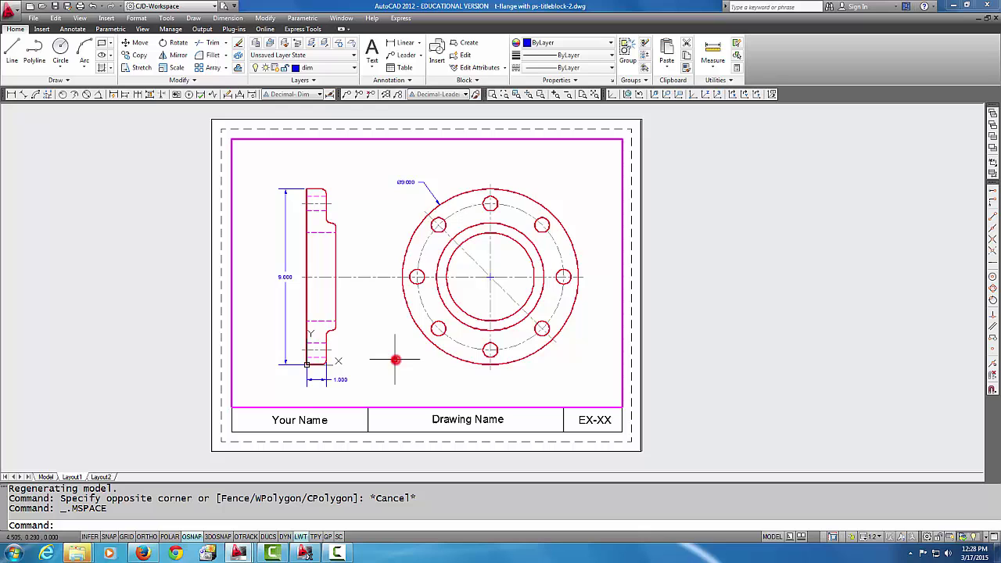
mouse_move(395, 360)
middle_down()
mouse_move(391, 351)
mouse_move(417, 351)
mouse_move(409, 357)
middle_up()
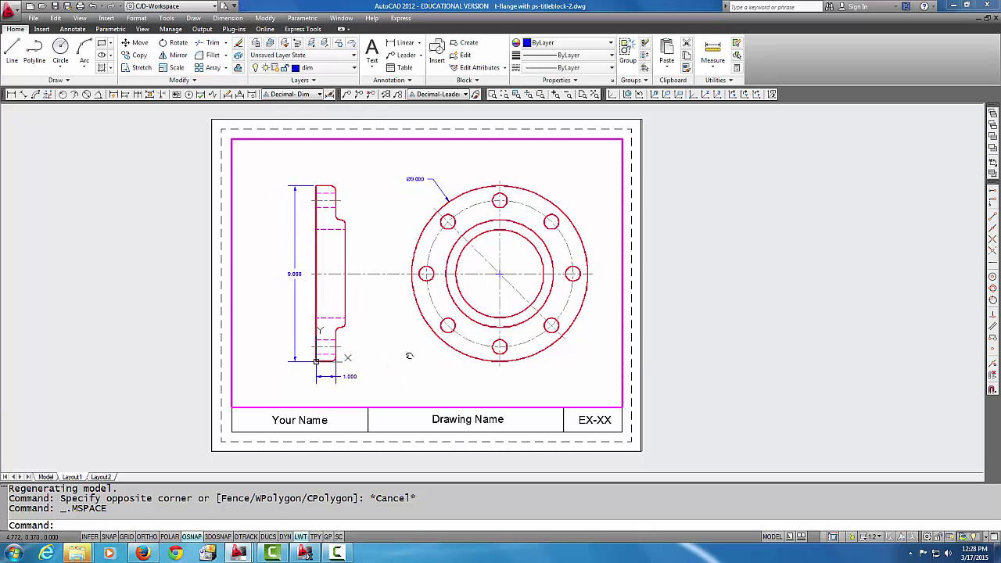
double_click(670, 353)
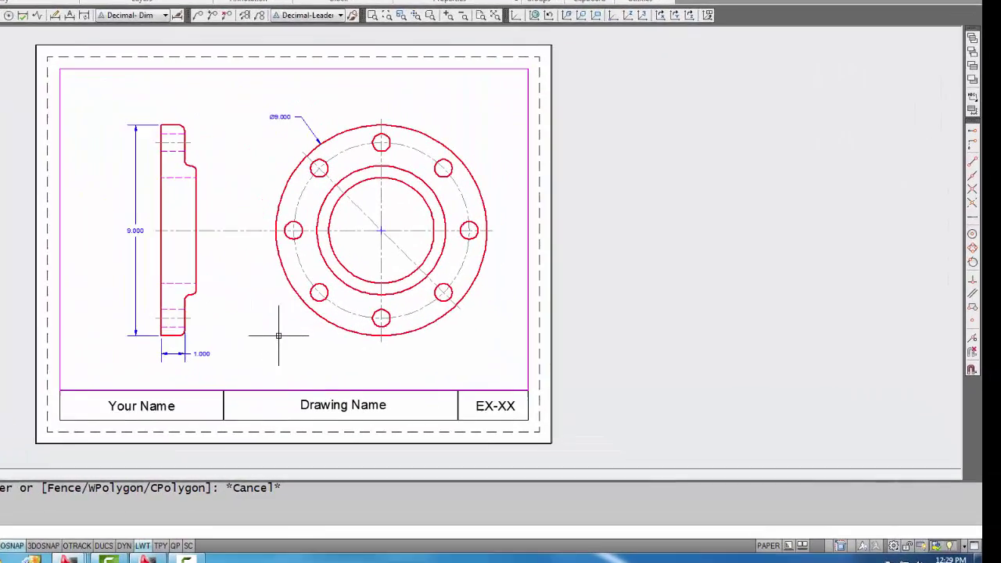
Activate the Layout1 viewport and change its scale to 1:4, which hides the flange dimensions
double_click(415, 361)
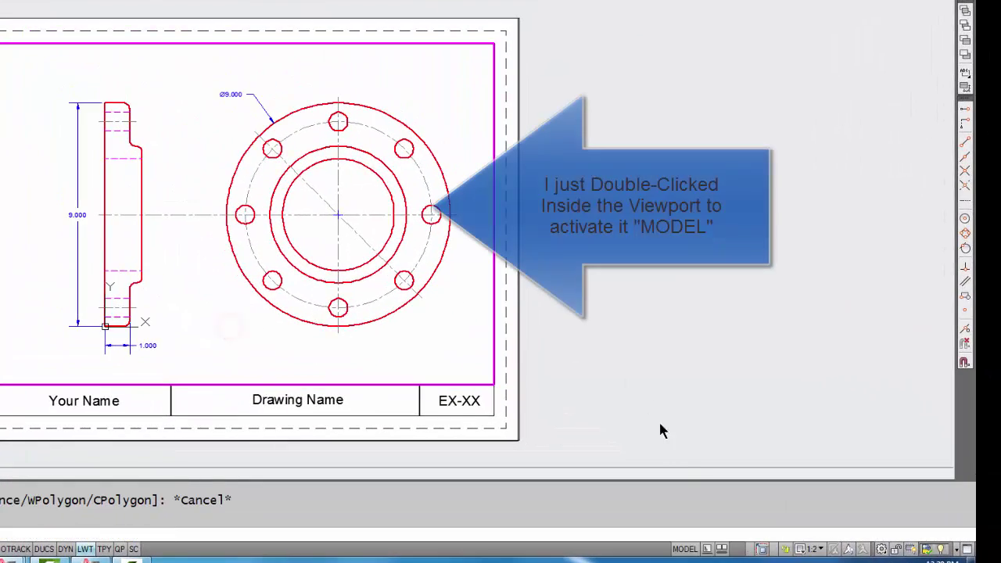
click(817, 550)
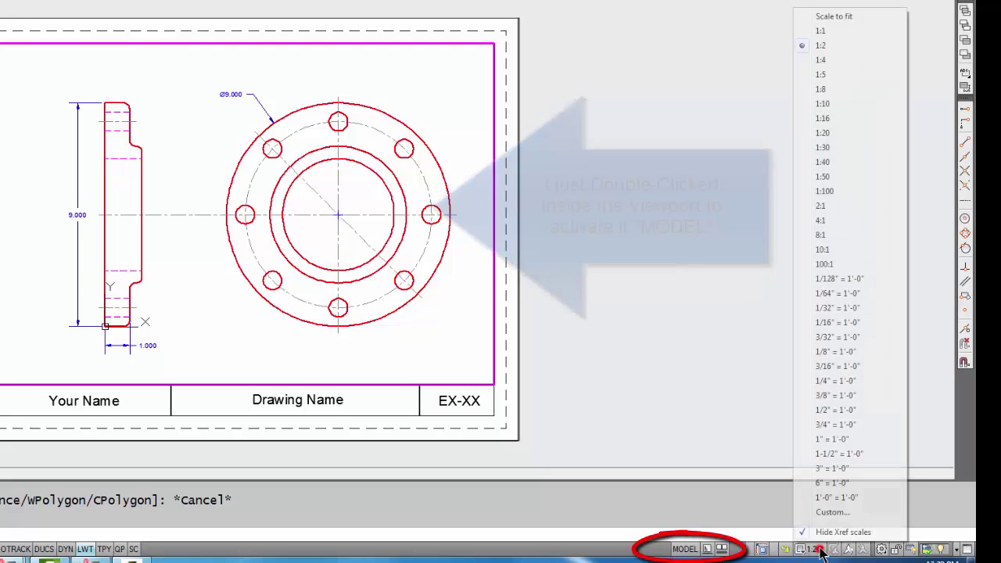
click(839, 61)
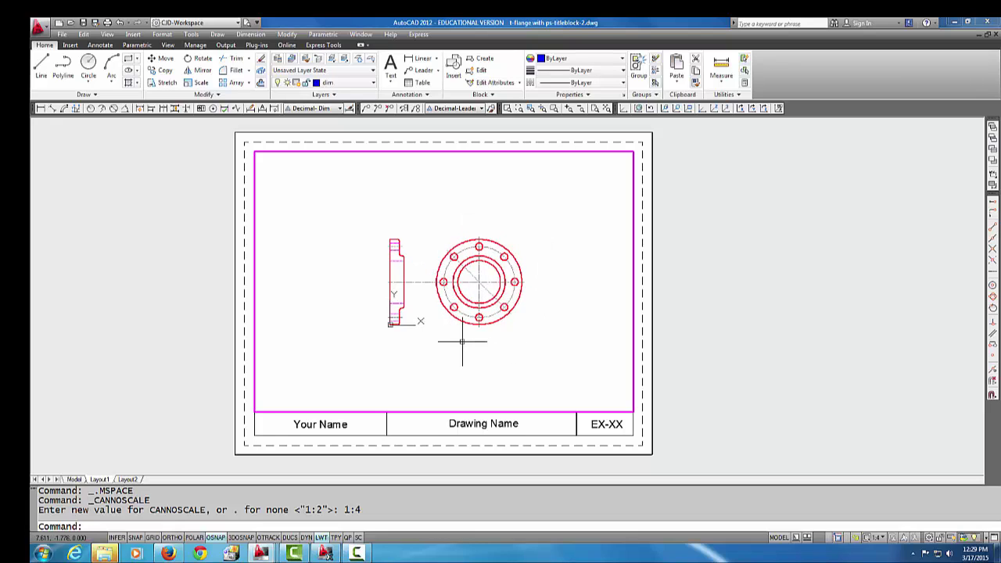
mouse_move(462, 342)
middle_down()
mouse_move(445, 341)
mouse_move(465, 344)
middle_up()
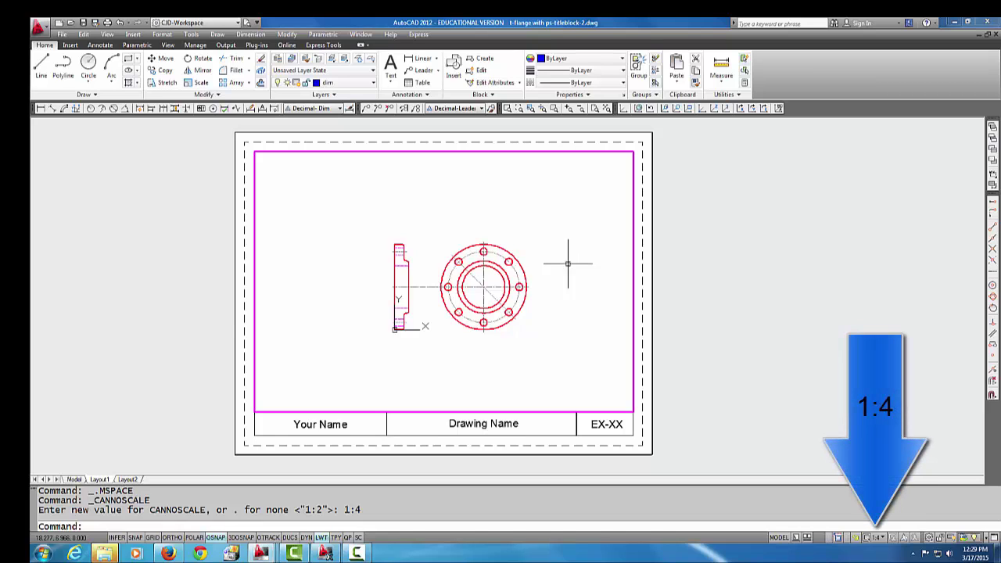
In model space, change the annotation scale to 1:4 so the dimension text enlarges
click(74, 478)
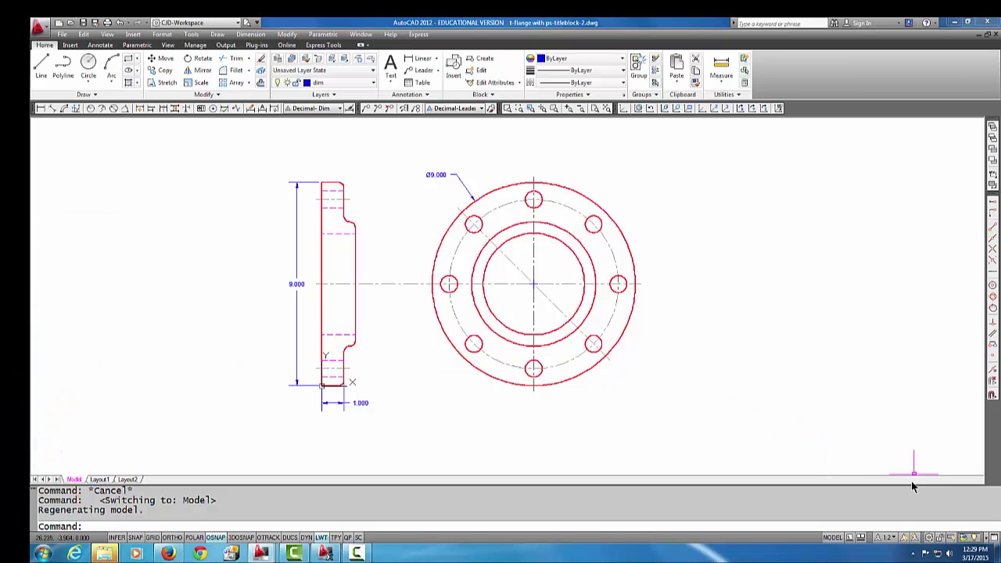
click(886, 537)
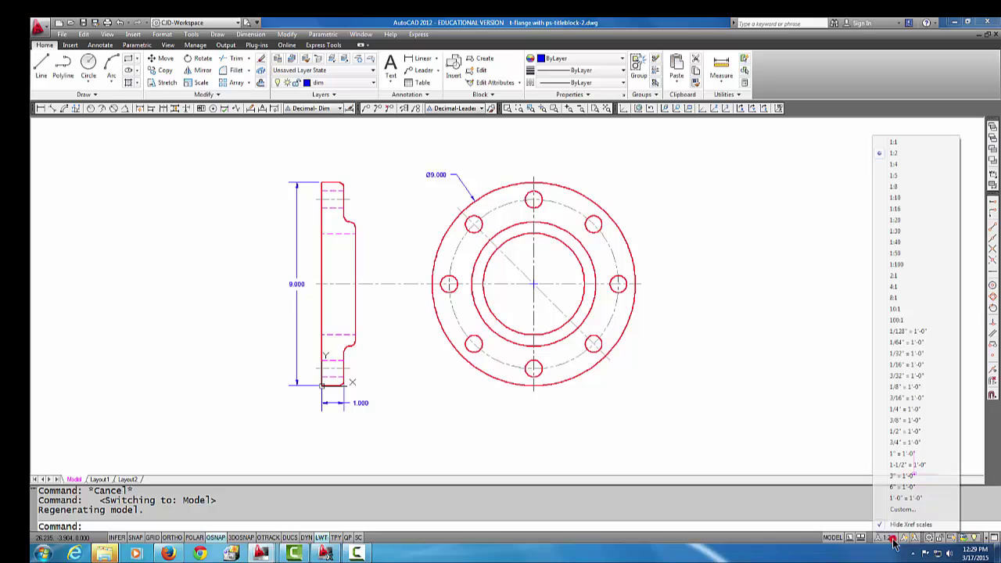
click(898, 164)
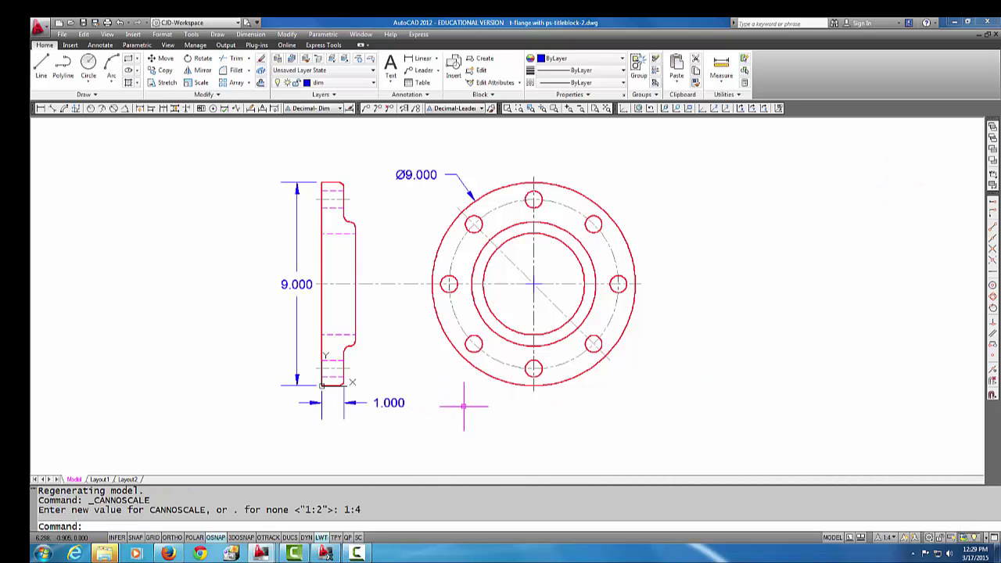
middle_drag(463, 405, 467, 409)
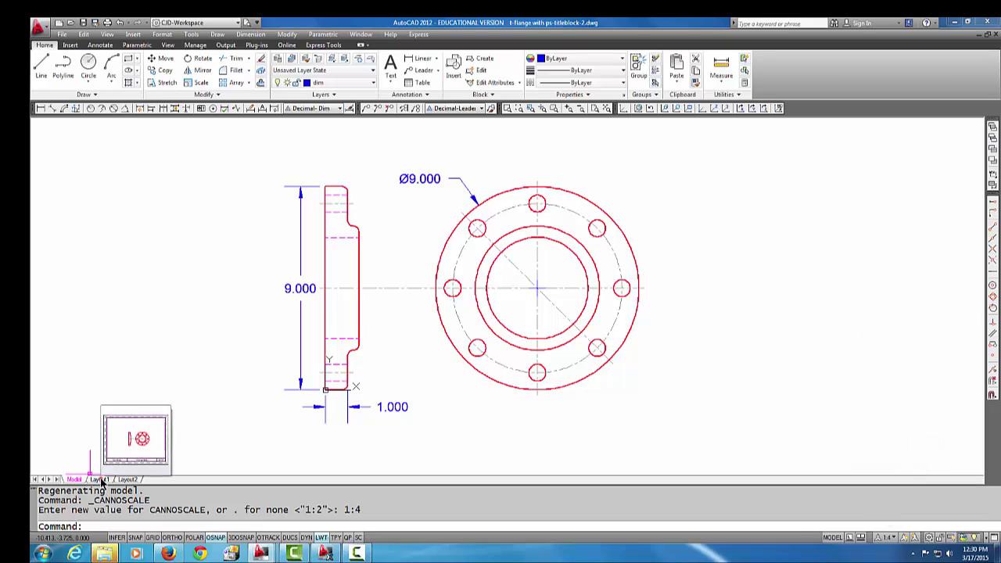
Switch the Layout1 viewport scale from 1:2 to 1:4 and back, finishing at 1:2
click(99, 479)
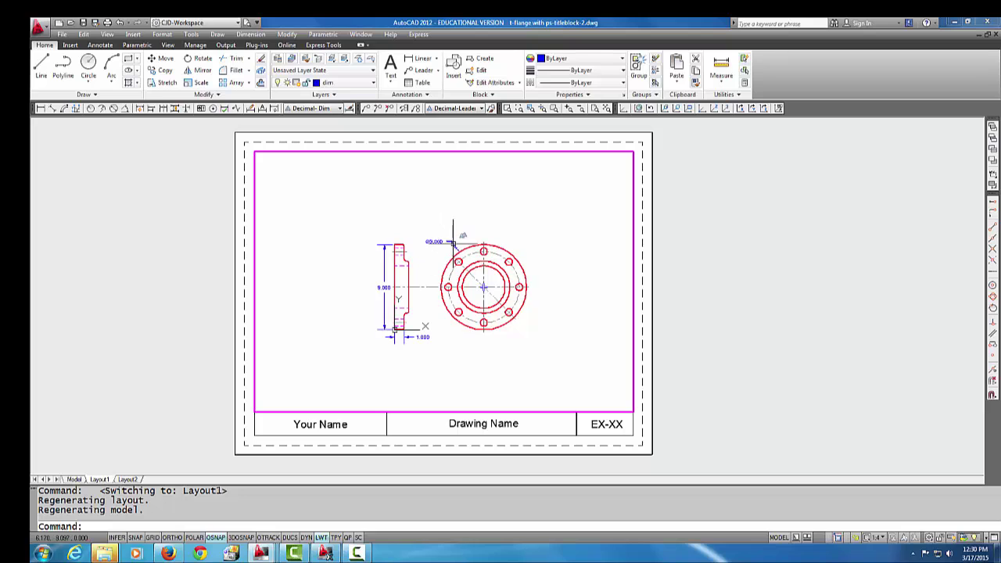
click(875, 537)
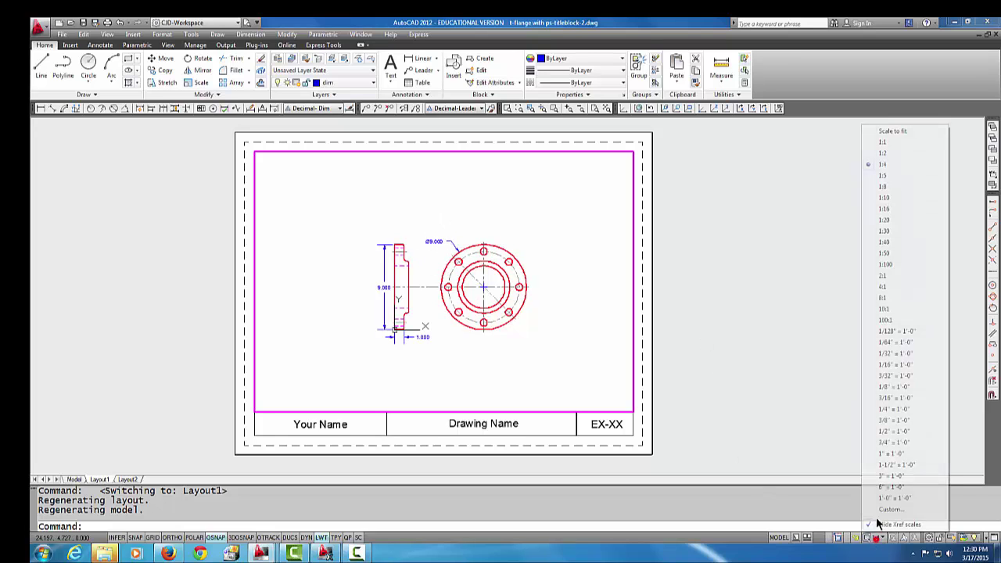
click(884, 154)
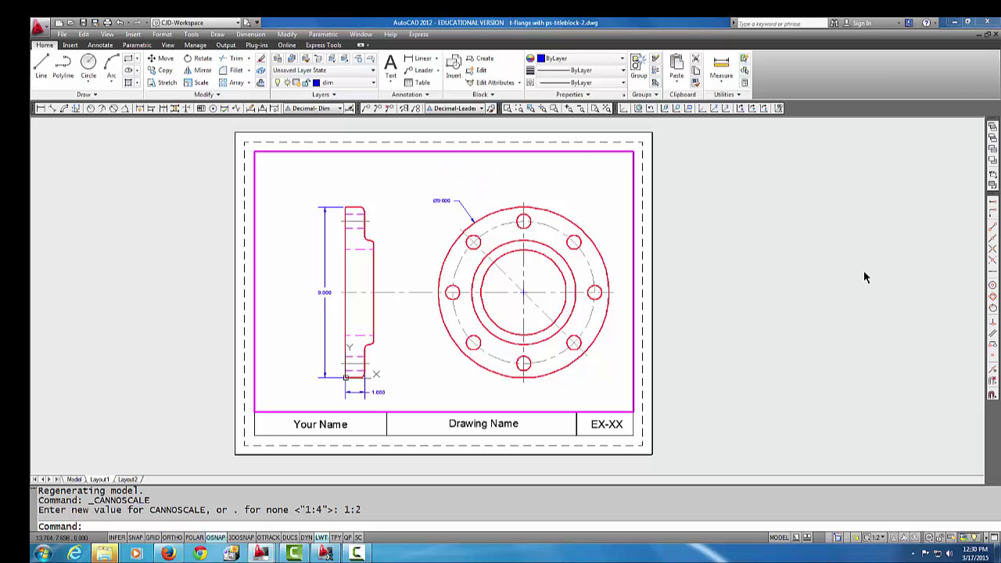
click(884, 537)
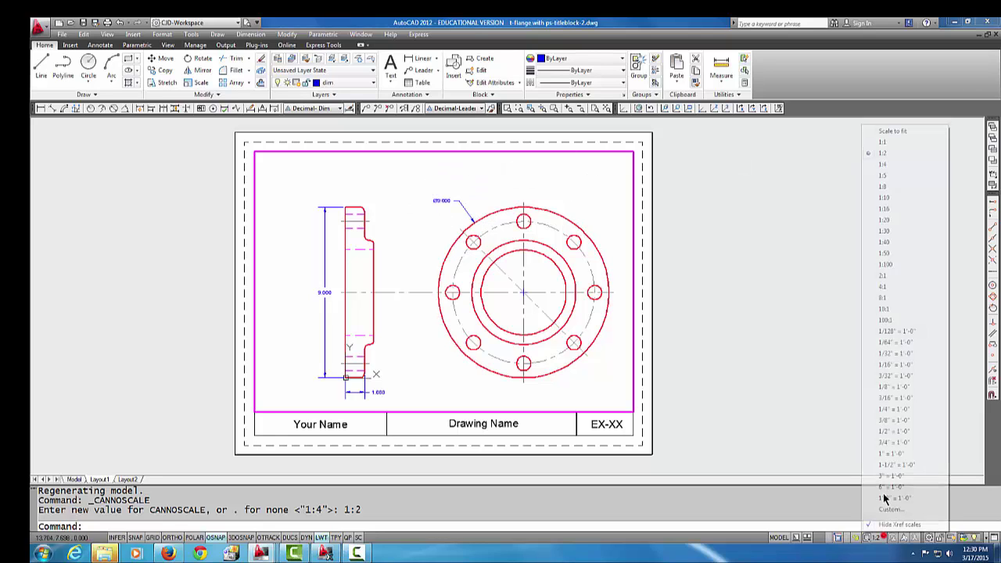
click(883, 164)
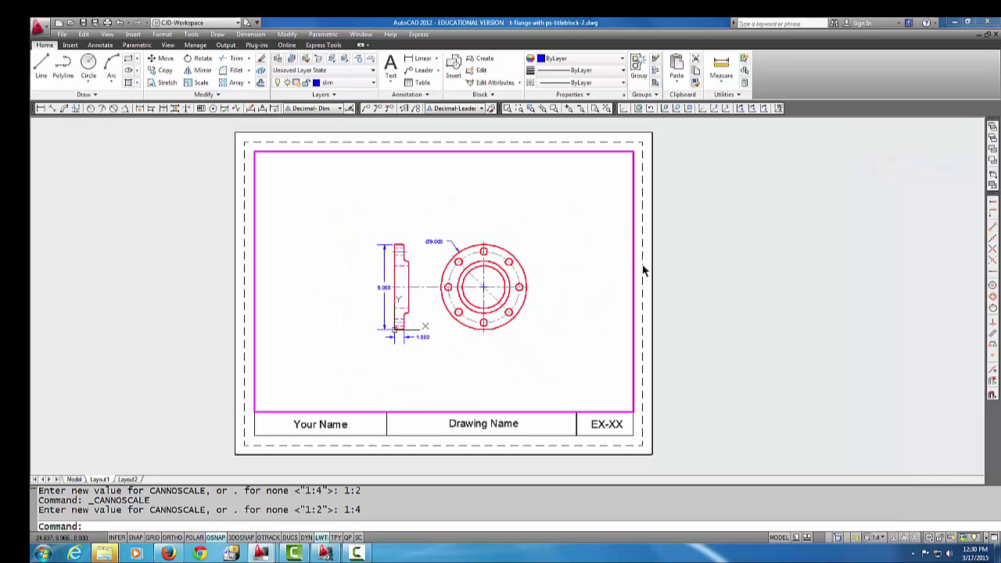
click(875, 537)
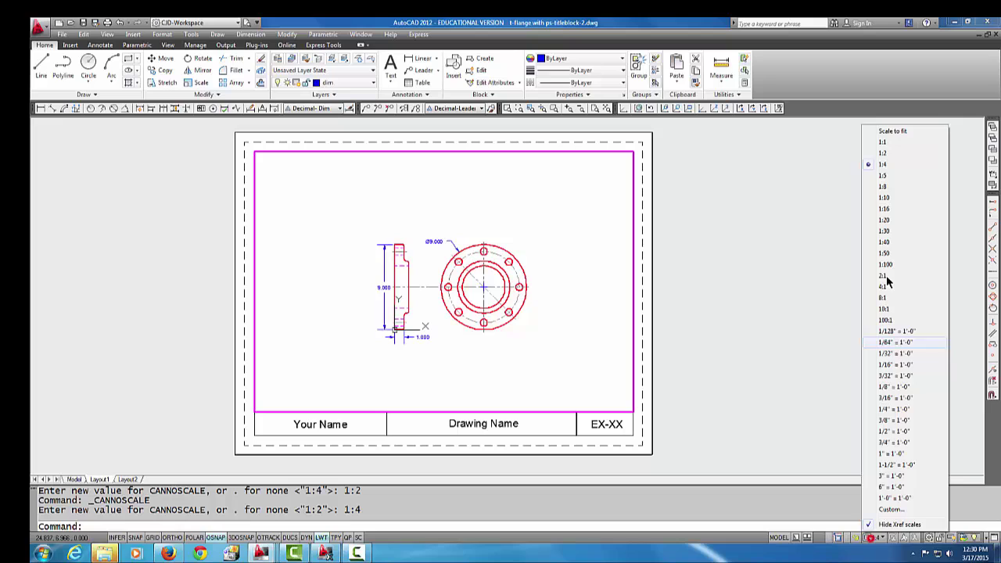
click(880, 155)
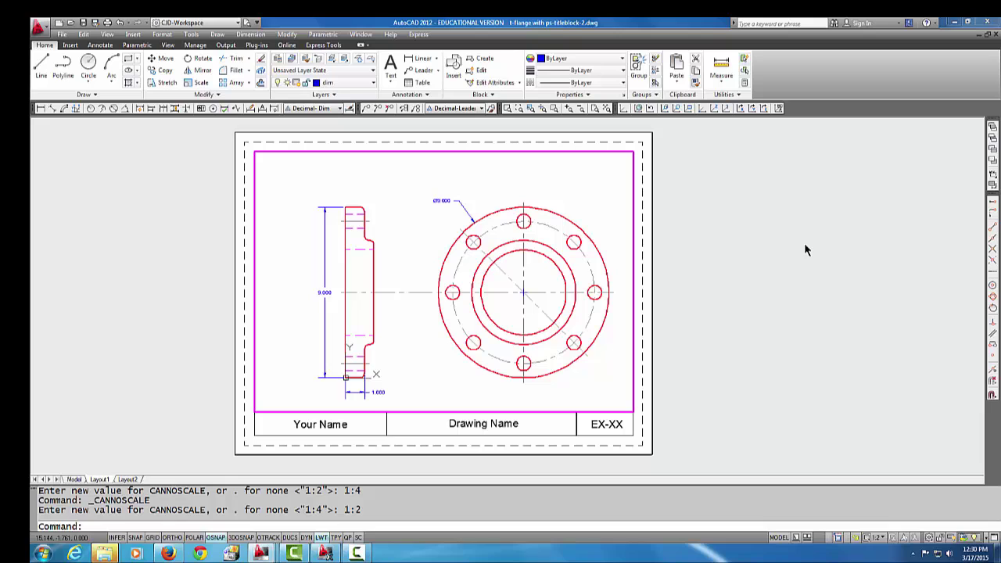
Reset the model space annotation scale to 1:2 and return to the Layout1 sheet
double_click(215, 248)
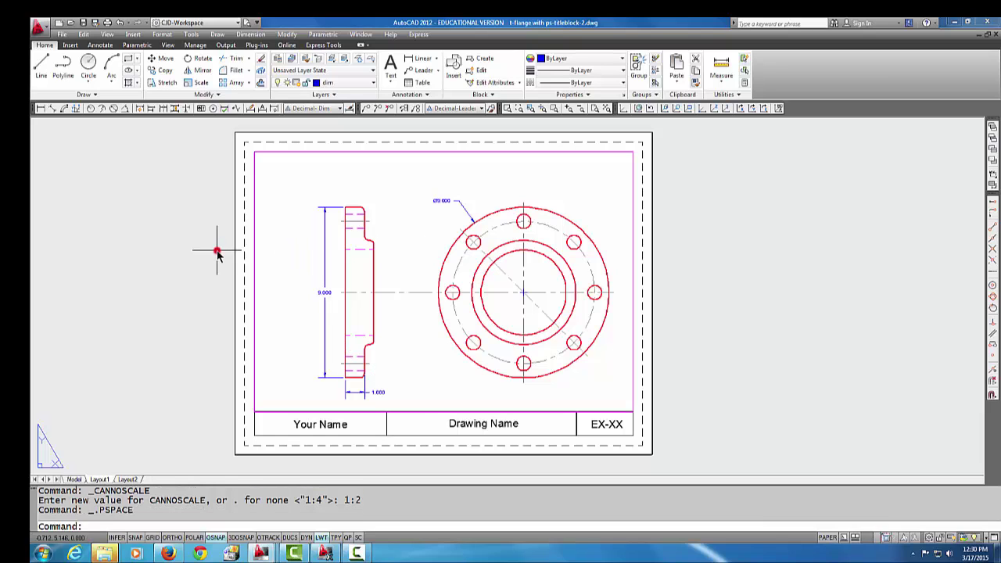
click(74, 479)
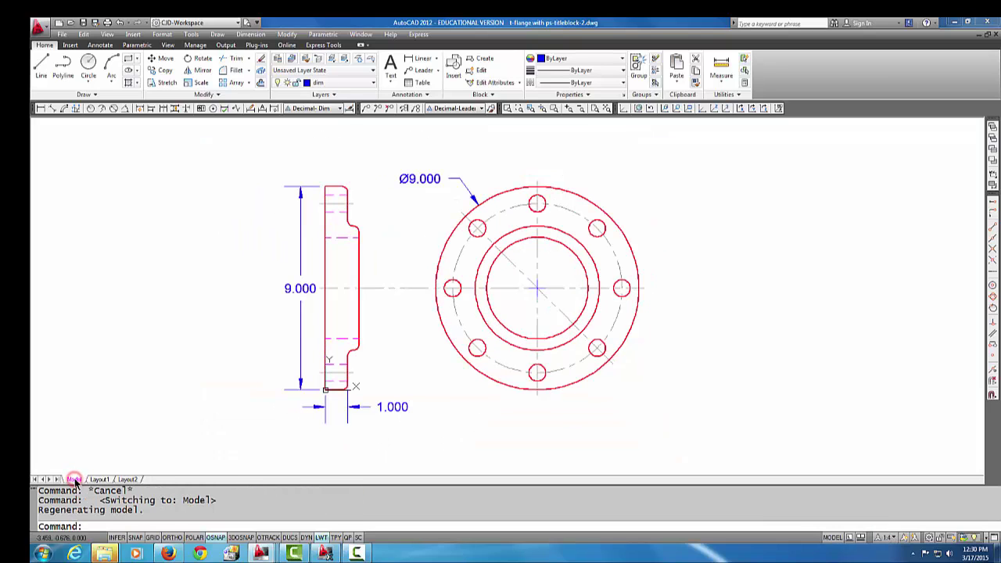
click(891, 537)
click(900, 153)
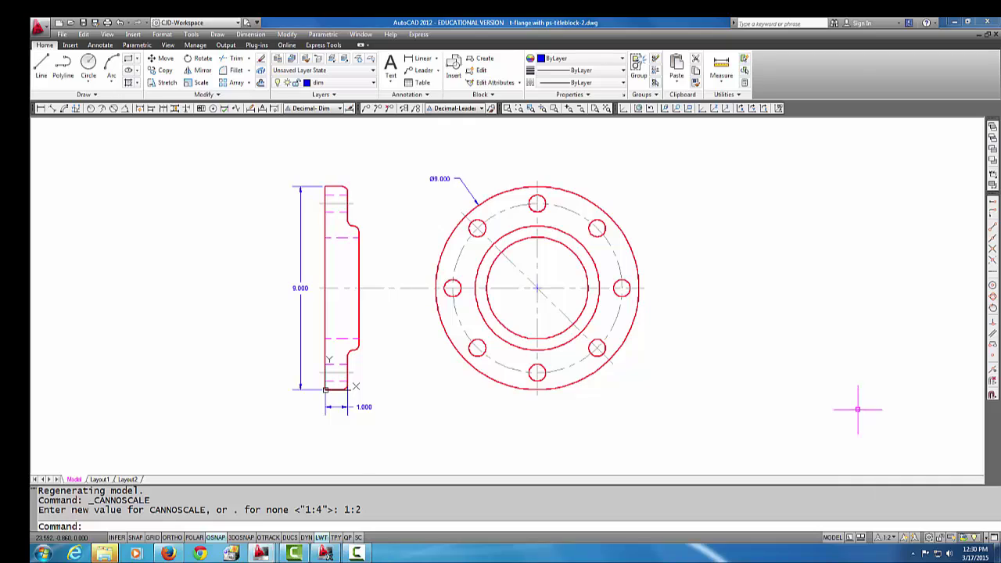
click(99, 479)
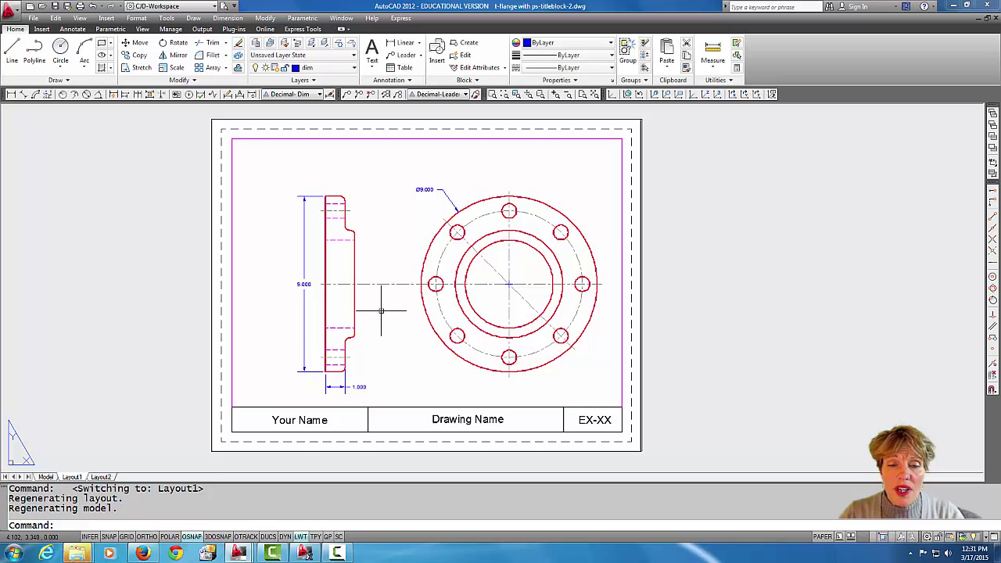
Show the flange's 1:2 dimensions in model space instead of Layout1
click(47, 477)
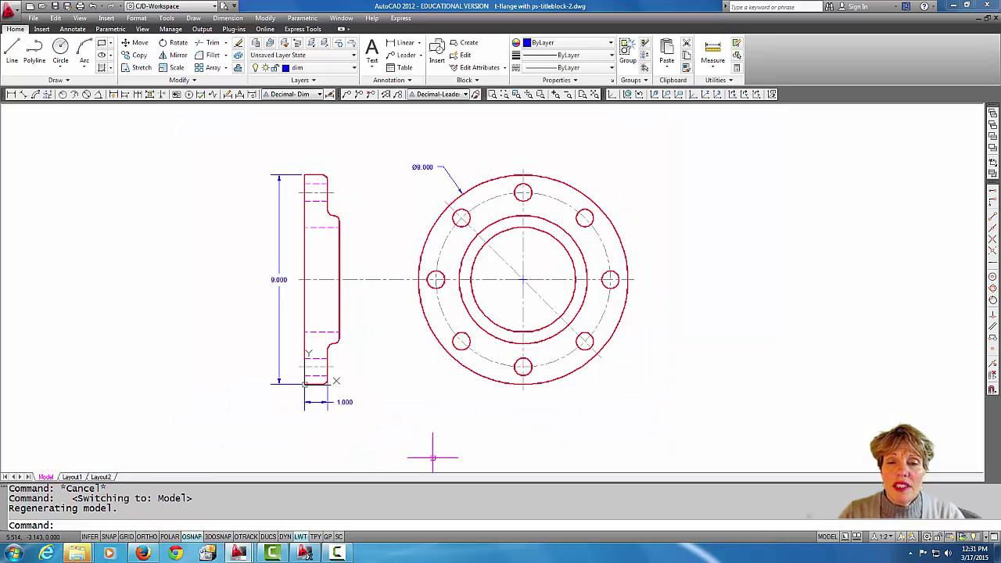